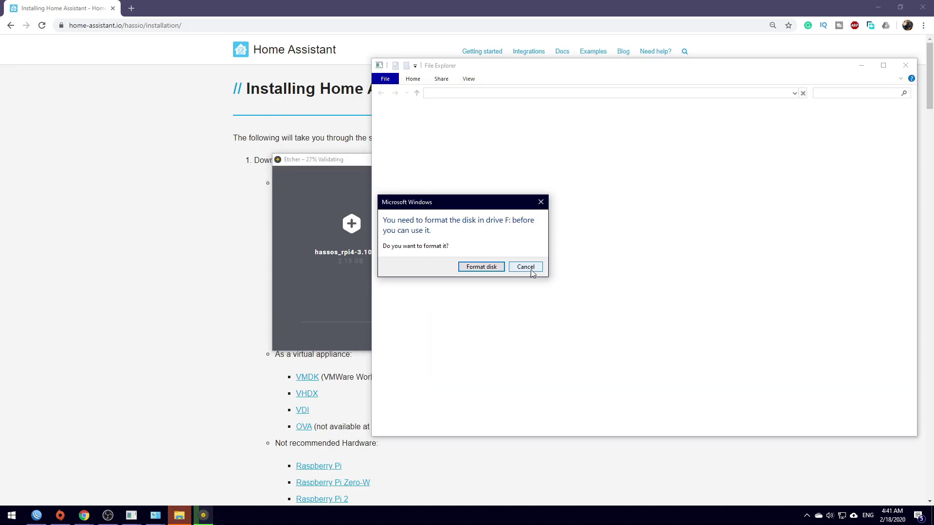
Dismiss the Windows format prompt and reload hassio.local:8123 until the Home overview loads
click(526, 267)
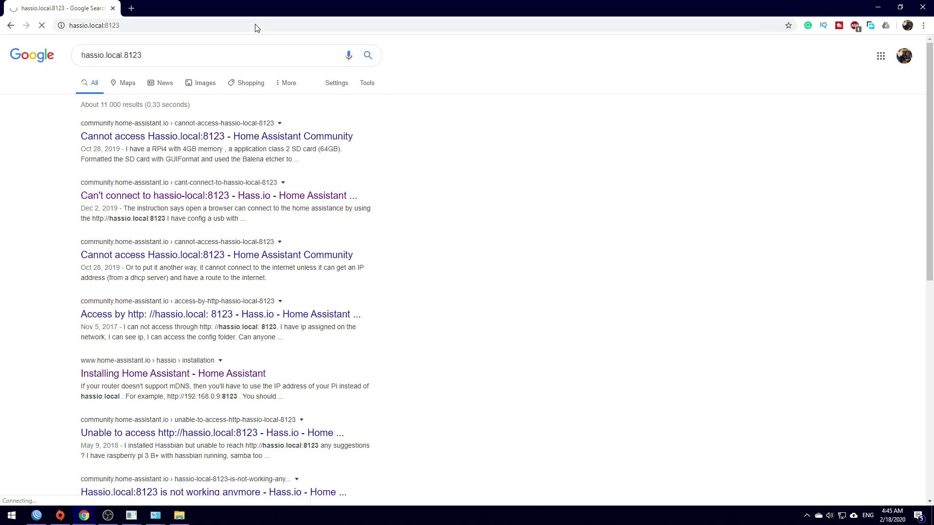
click(217, 27)
key(Return)
click(230, 27)
key(Return)
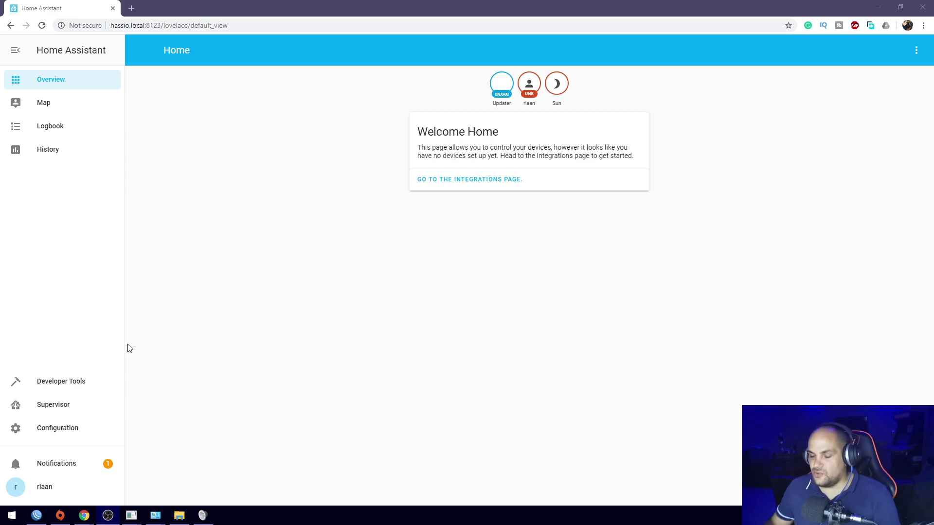
Paste the Google Drive Backup GitHub URL into Supervisor's Add-on Store and add the repository
click(49, 406)
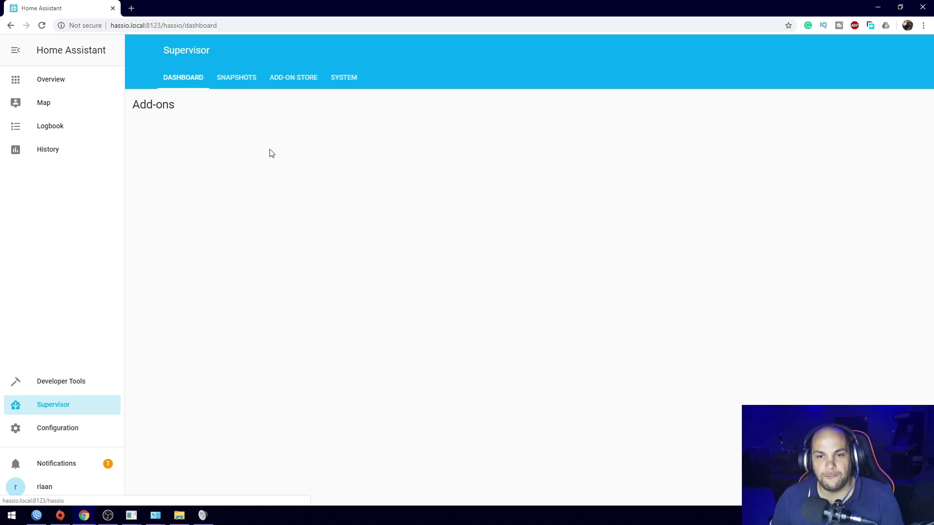
click(291, 81)
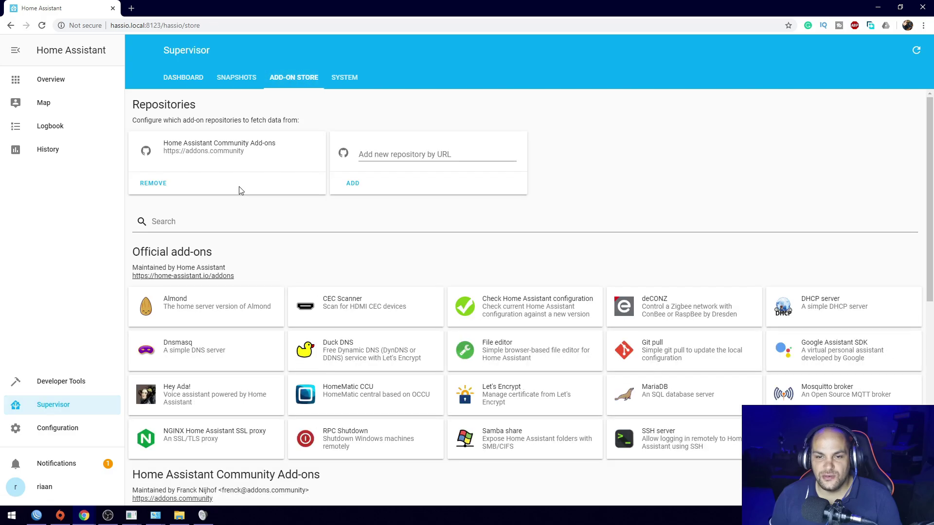
right_click(396, 157)
click(407, 229)
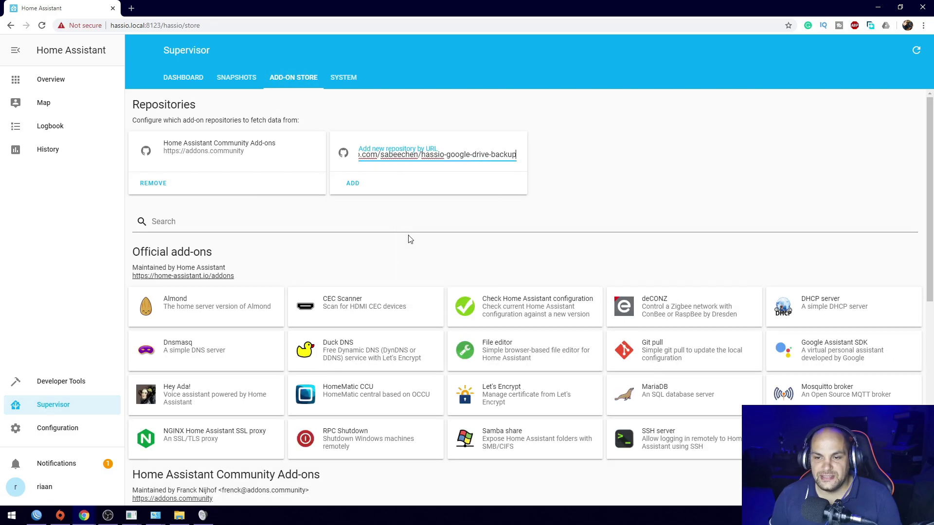
triple_click(465, 155)
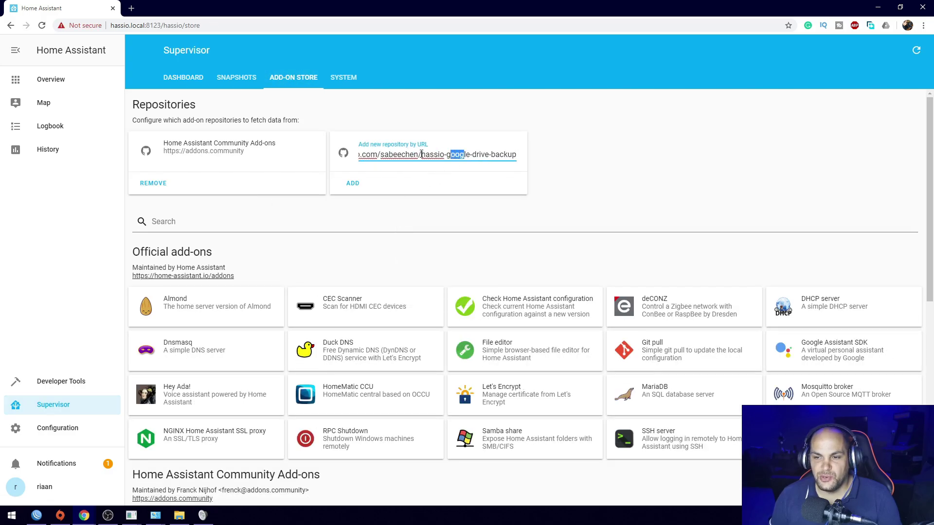
click(357, 182)
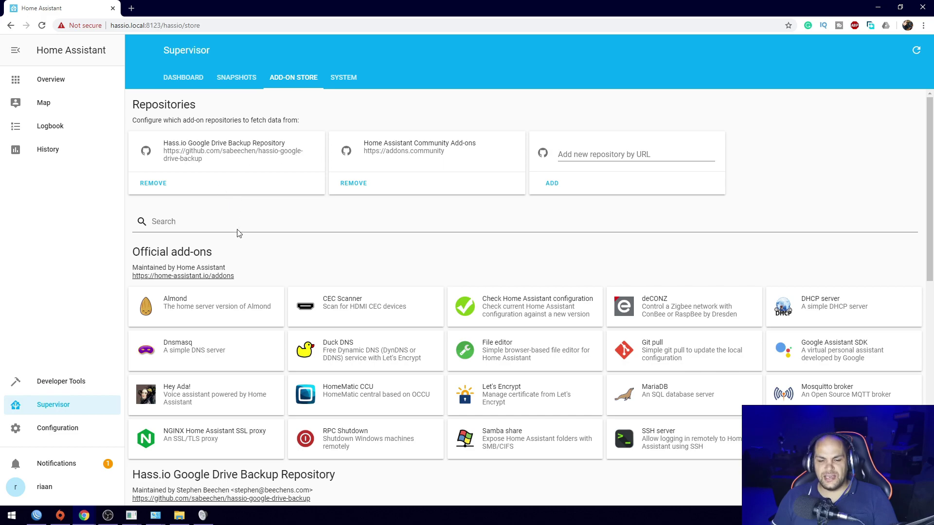
scroll(235, 231, down, 7)
scroll(230, 220, up, 2)
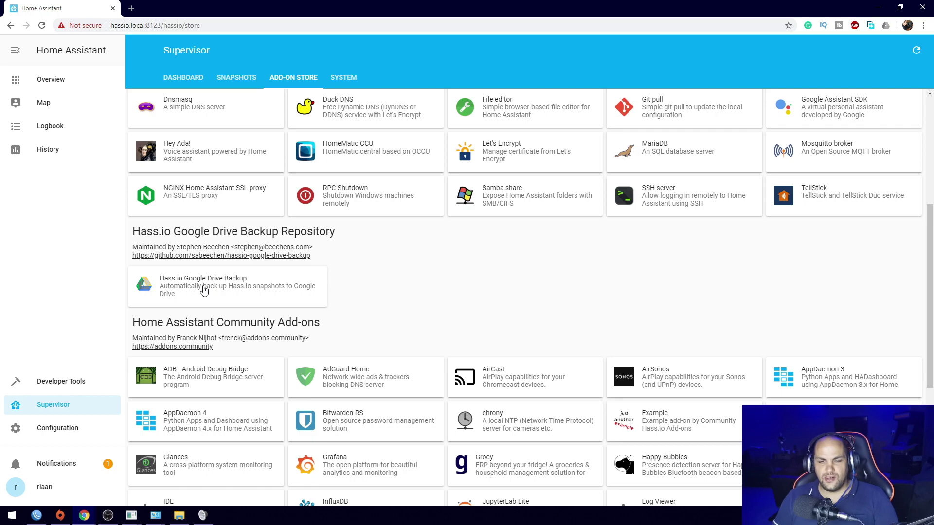
Install the Hass.io Google Drive Backup add-on, enable Auto update, and start it
click(207, 287)
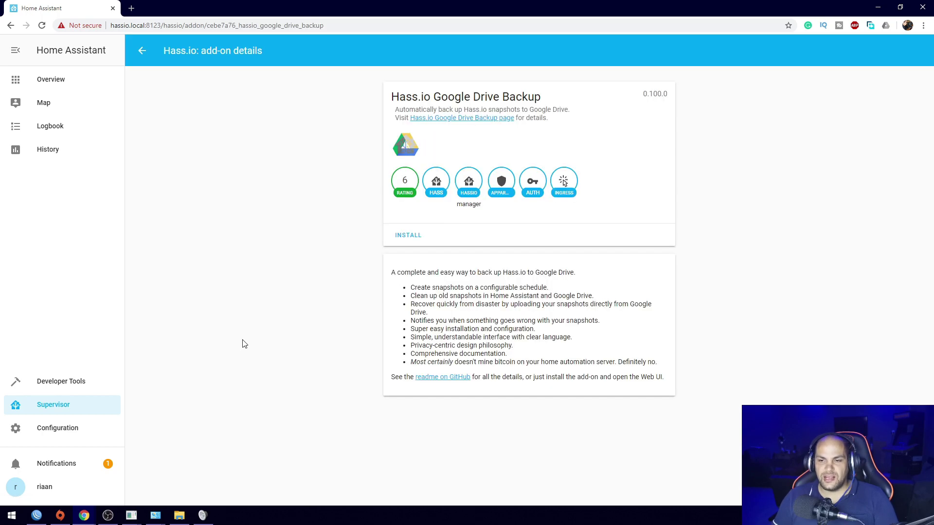
click(397, 238)
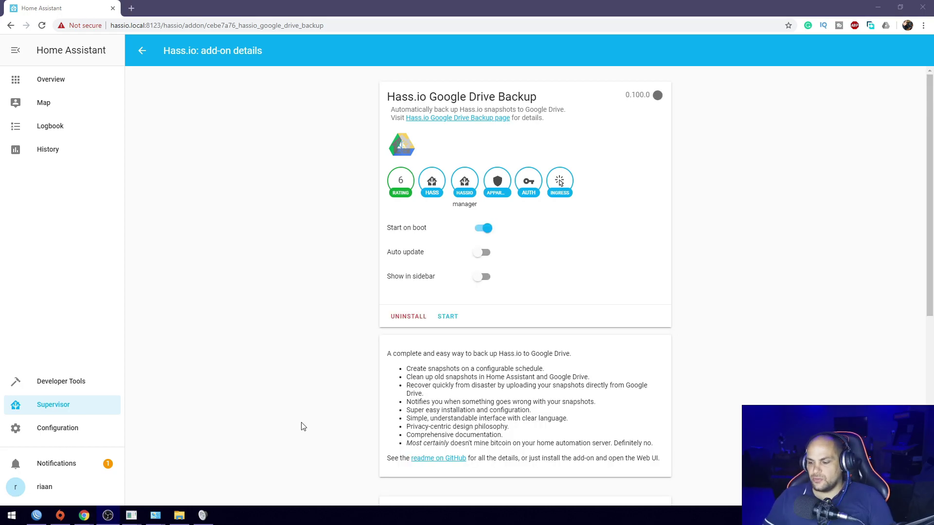
click(485, 254)
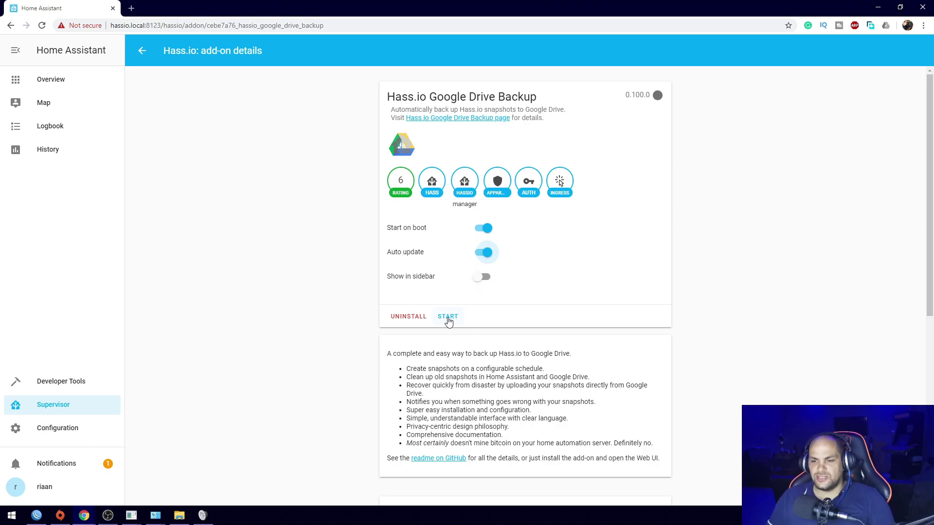
click(448, 316)
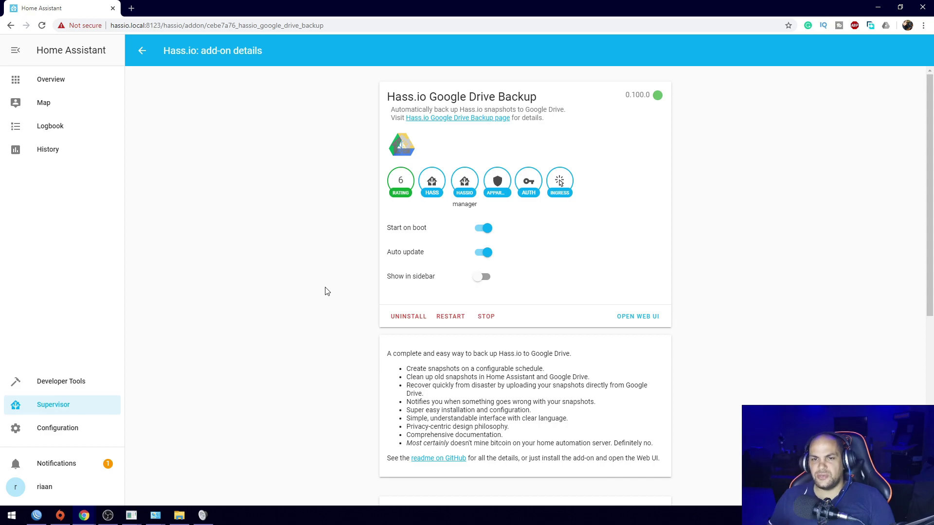
Refresh the add-on log, open its web UI, and begin Google Drive authentication
scroll(341, 316, down, 7)
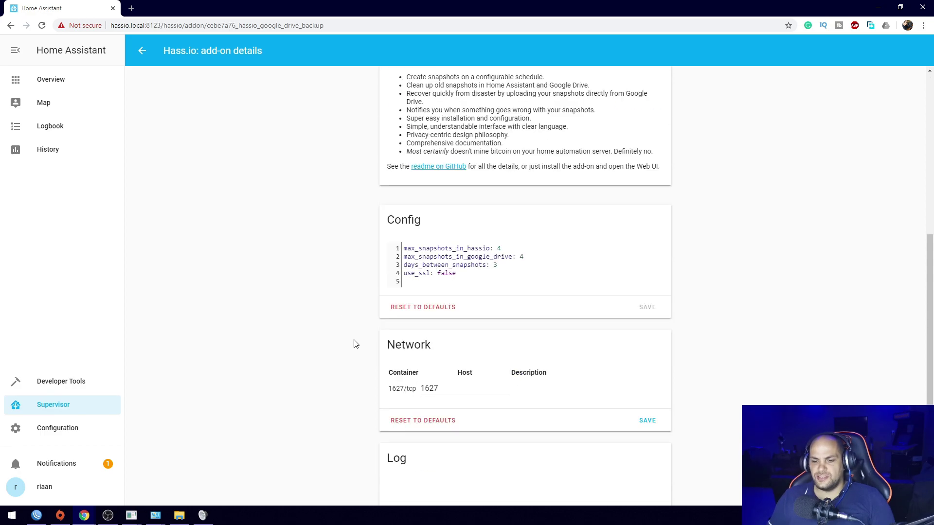
click(407, 477)
scroll(285, 418, down, 1)
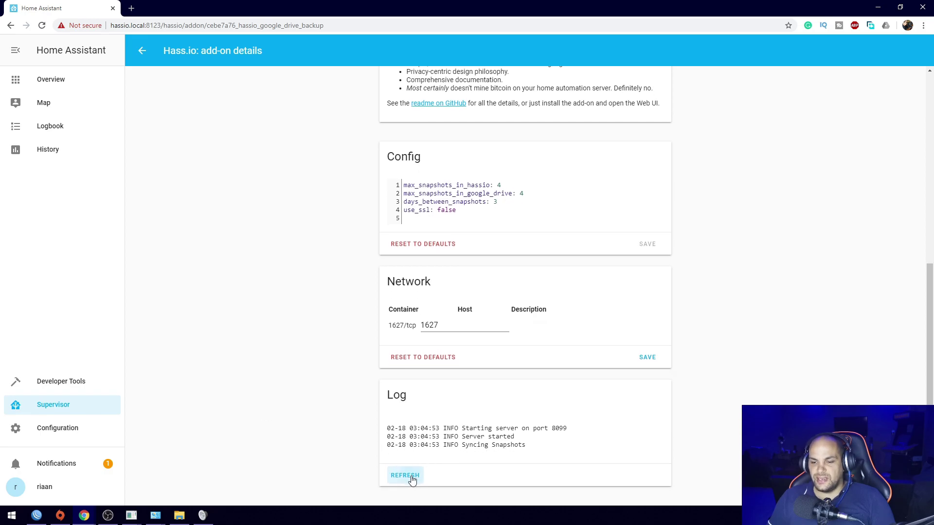
scroll(325, 453, up, 8)
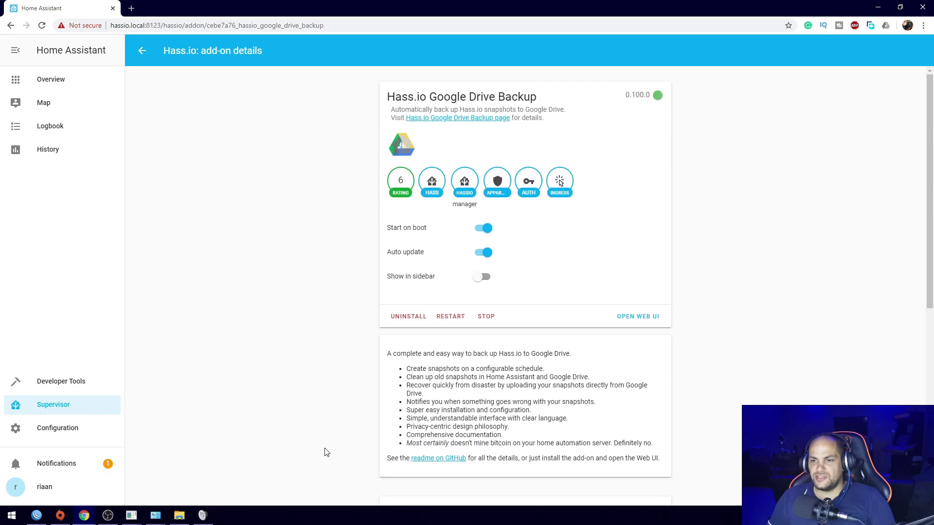
click(638, 322)
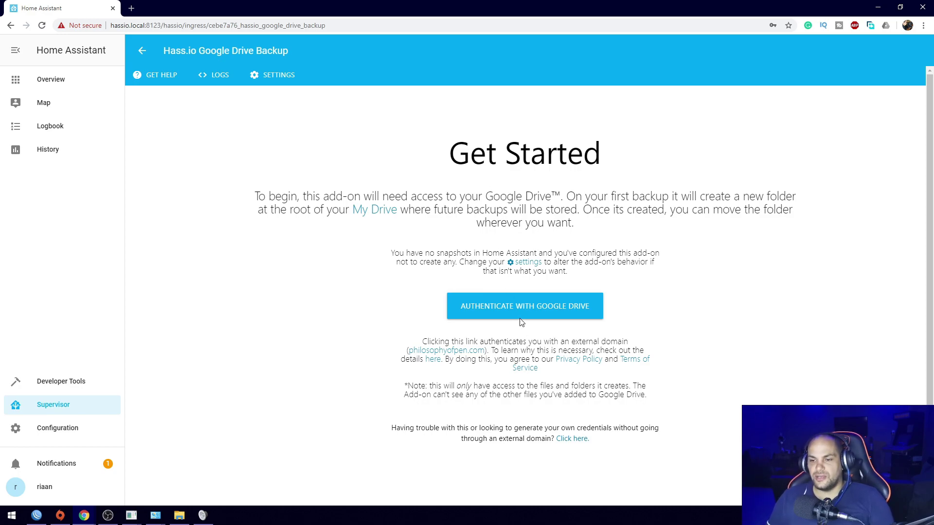
click(512, 309)
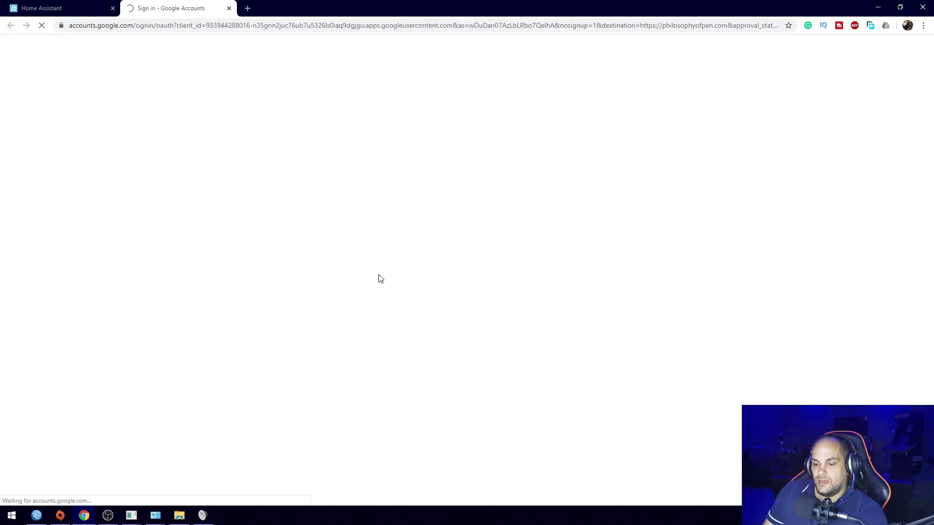
Choose the Google account and allow the backup add-on access to Google Drive files
key(XF86AudioLowerVolume)
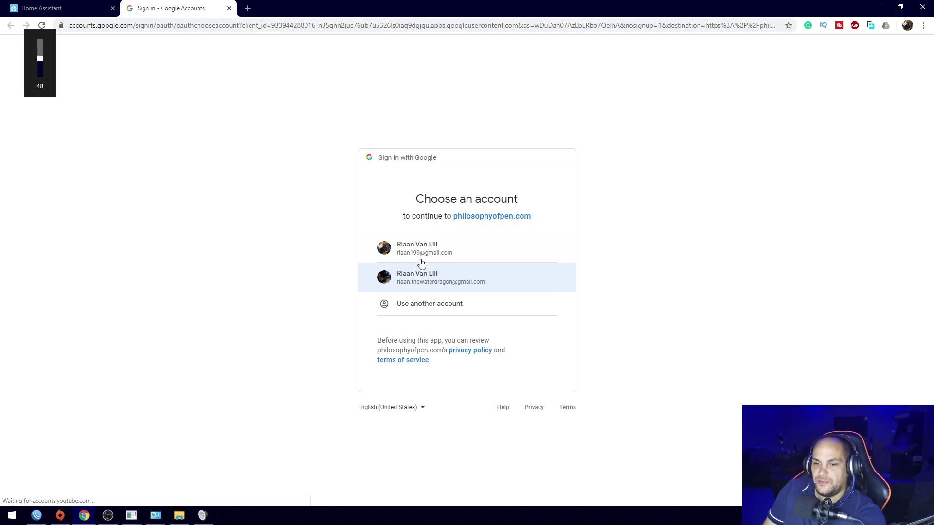
click(422, 267)
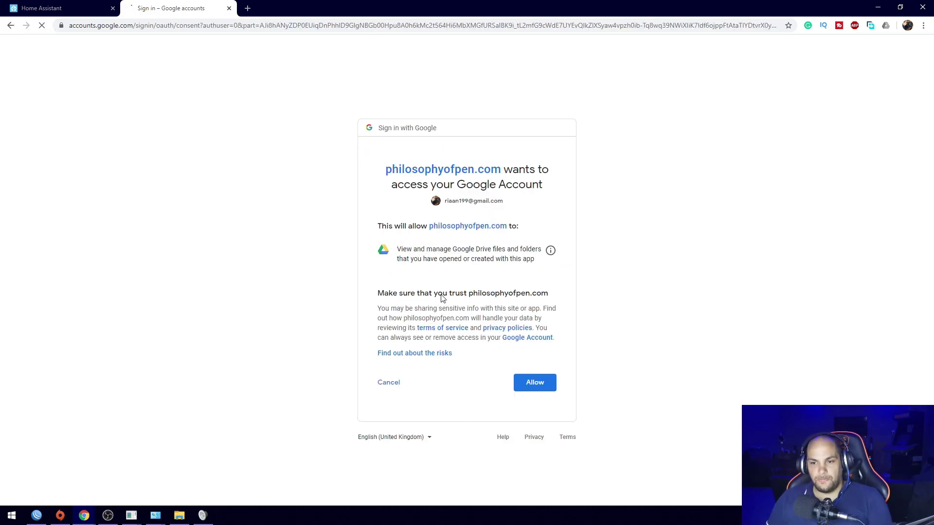
click(530, 377)
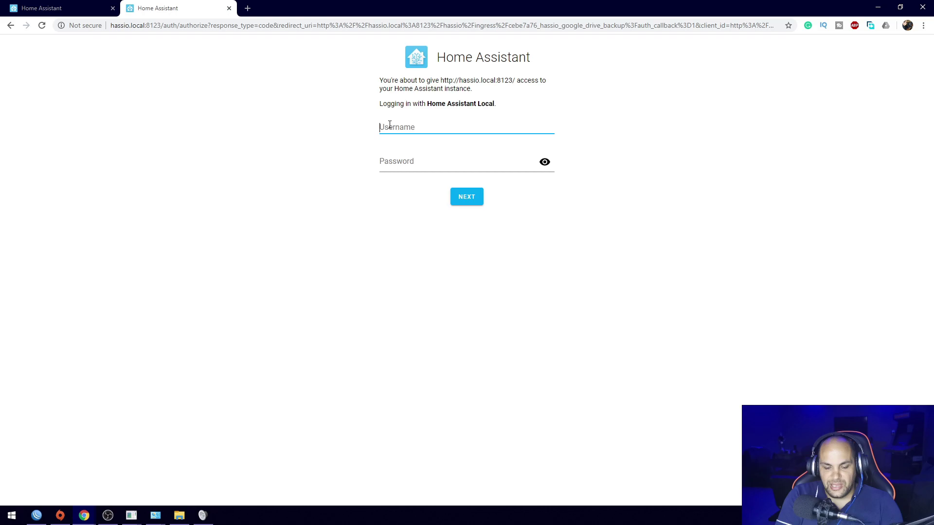
Log in to Home Assistant with the local username and password, retyping the password after the error
text(rian)
key(Tab)
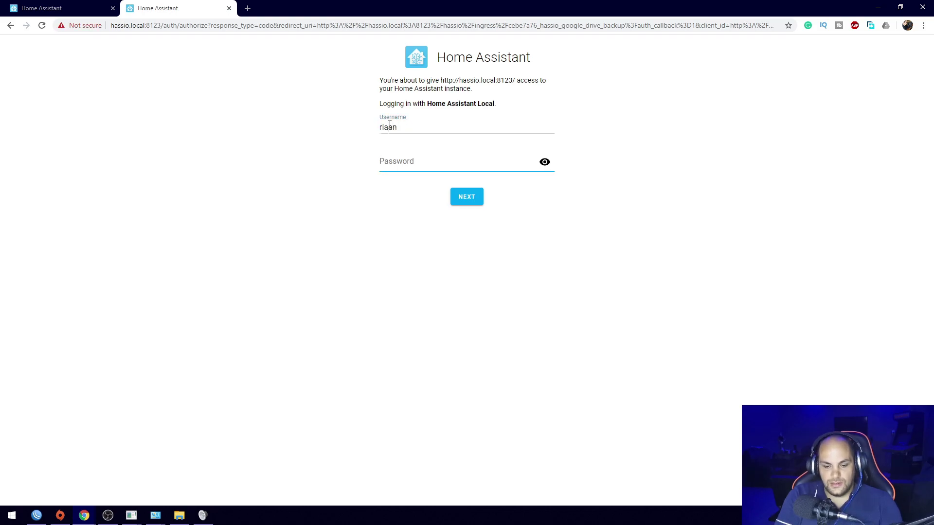
text(p)
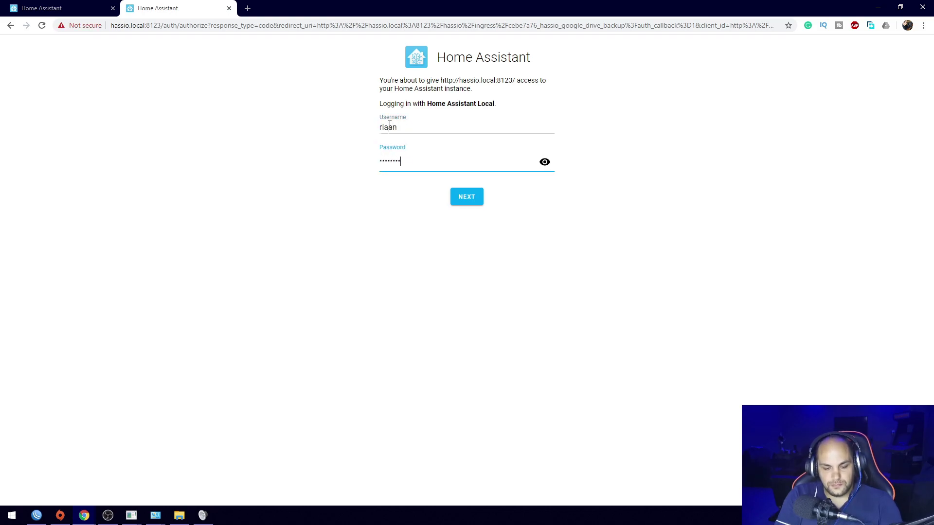
click(468, 196)
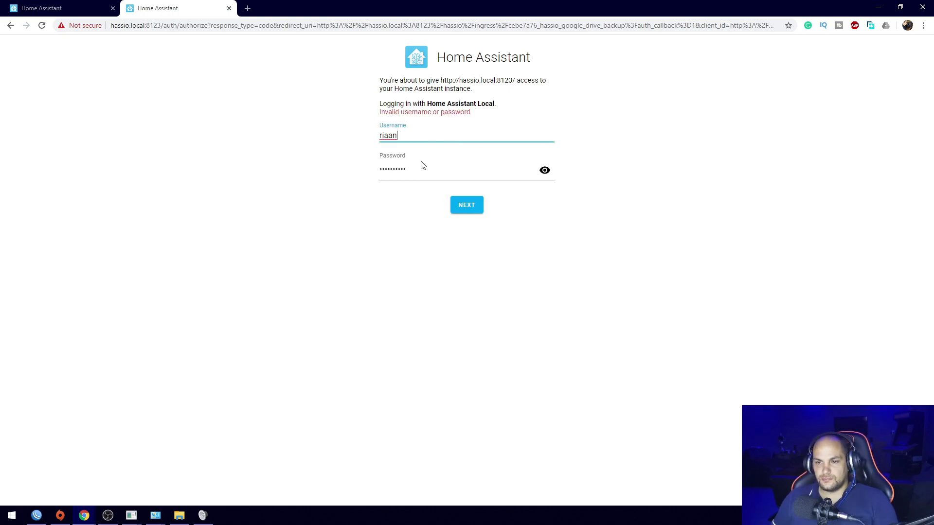
click(427, 169)
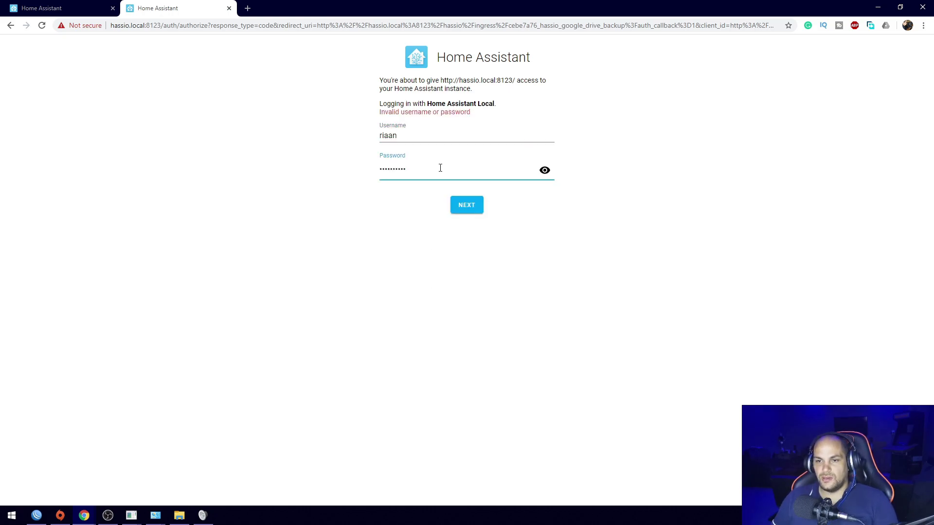
drag(446, 169, 225, 165)
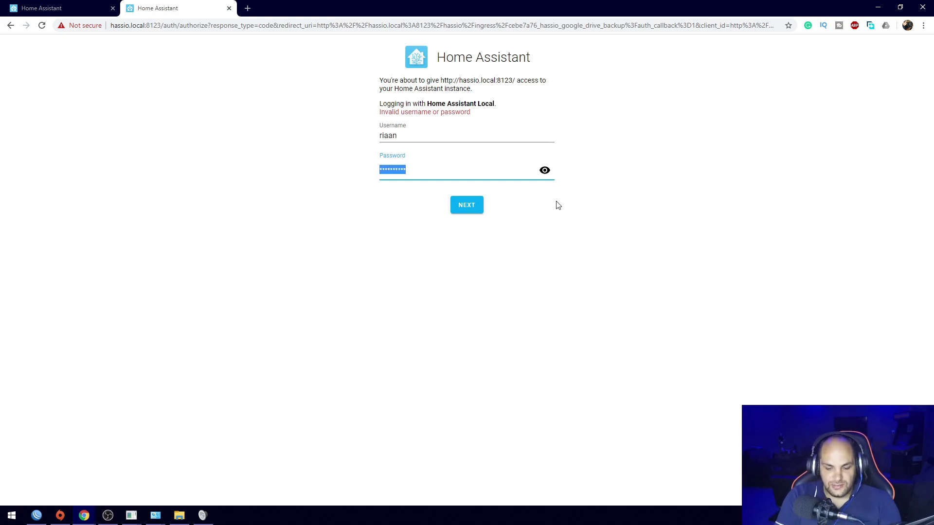
text(••)
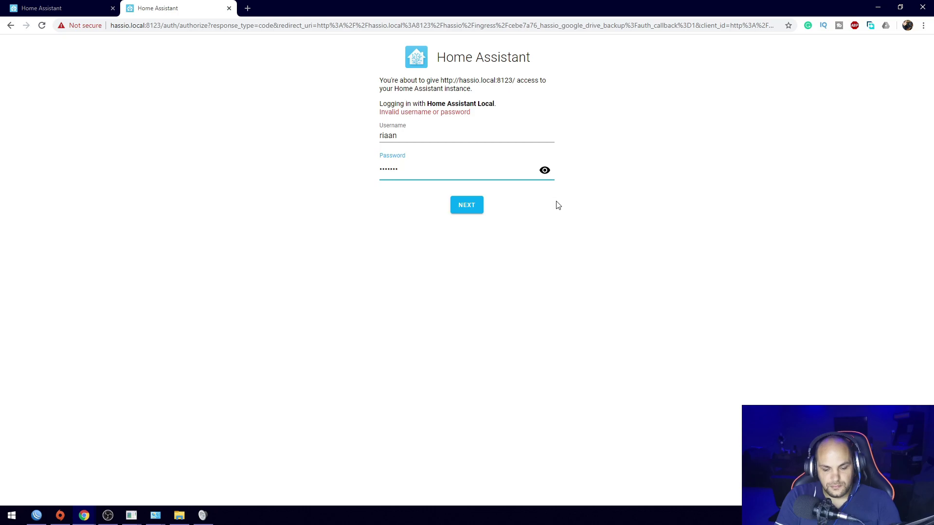
key(Return)
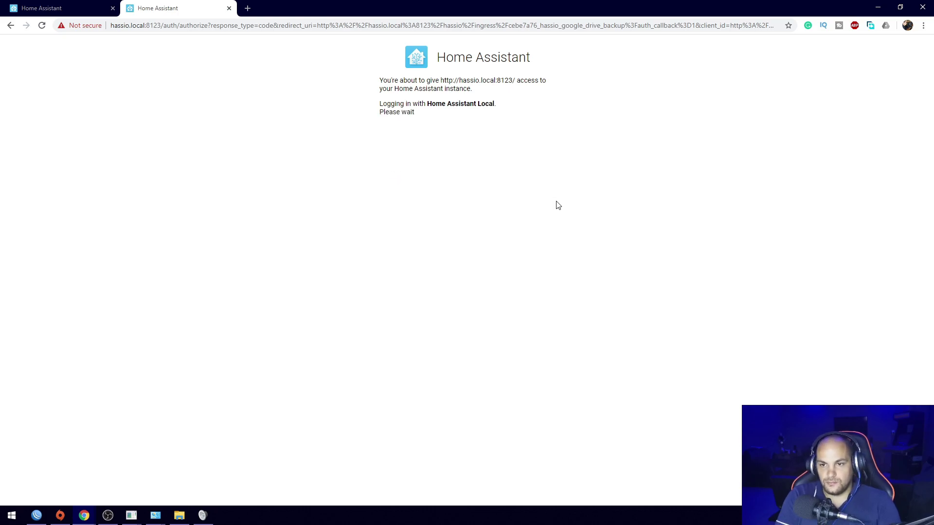
click(435, 169)
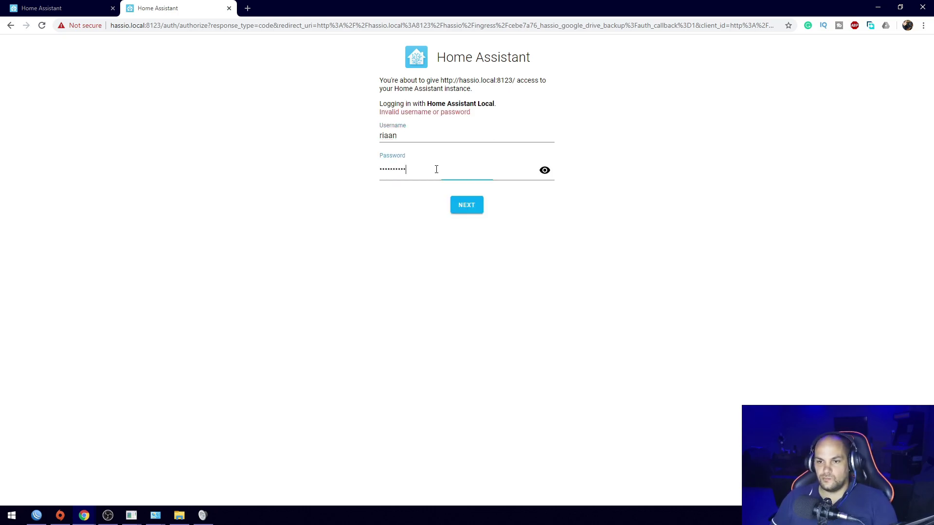
drag(436, 169, 260, 170)
text(•)
key(Return)
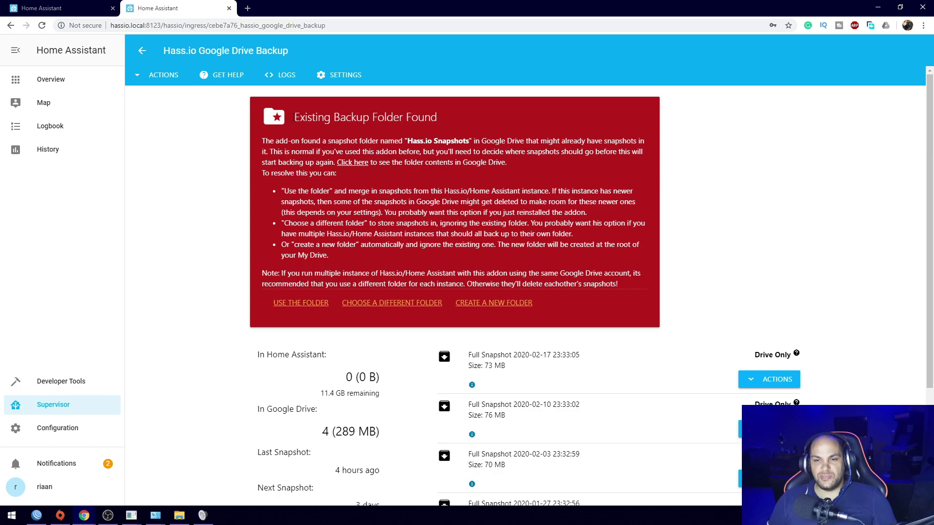
Keep using the existing Hass.io Snapshots Drive folder and answer NO to sharing error reports
drag(295, 117, 456, 120)
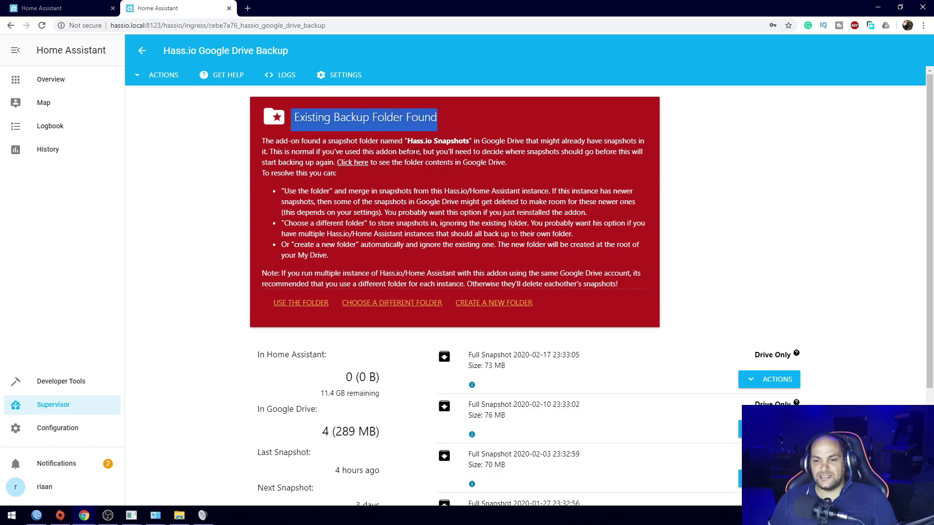
click(299, 306)
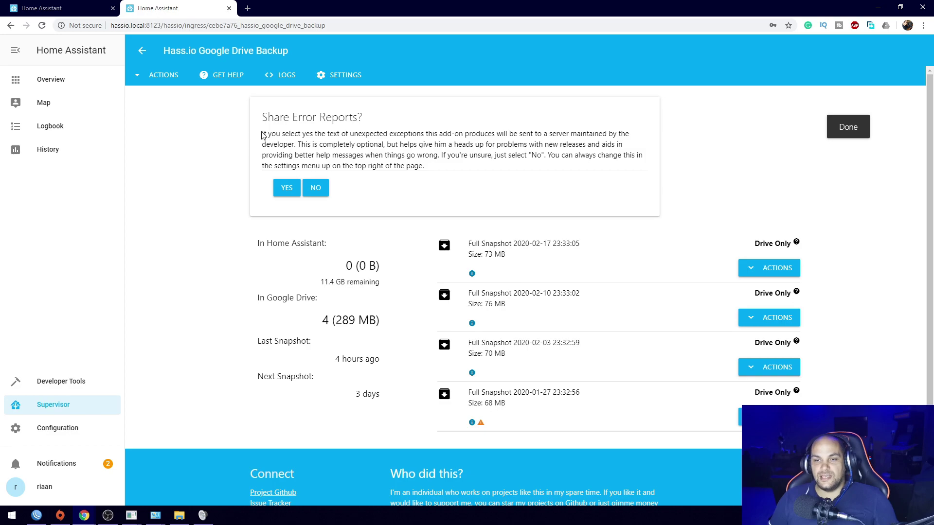
click(315, 187)
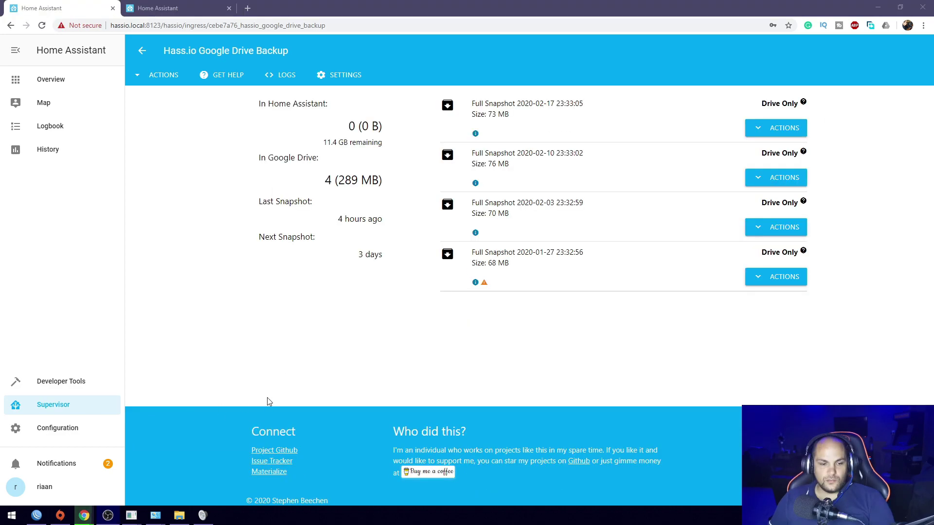
click(313, 372)
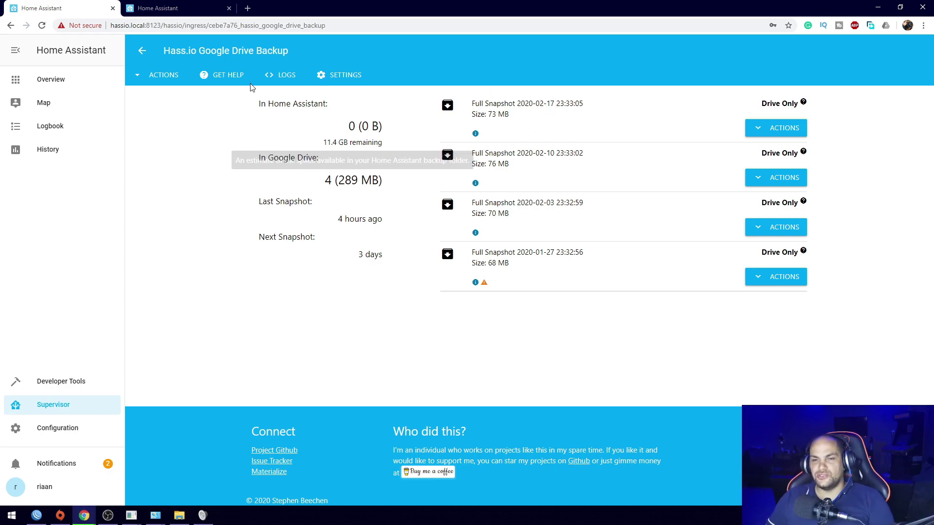
mouse_move(339, 122)
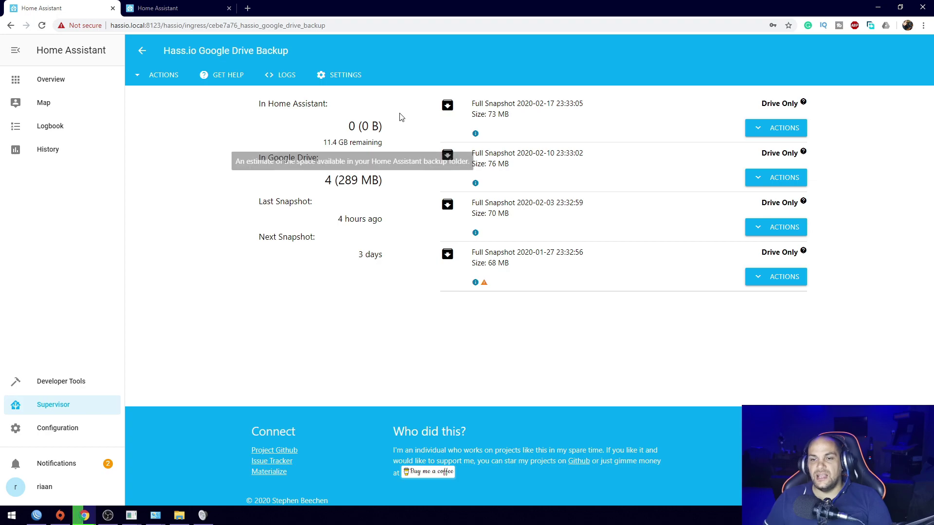
click(752, 130)
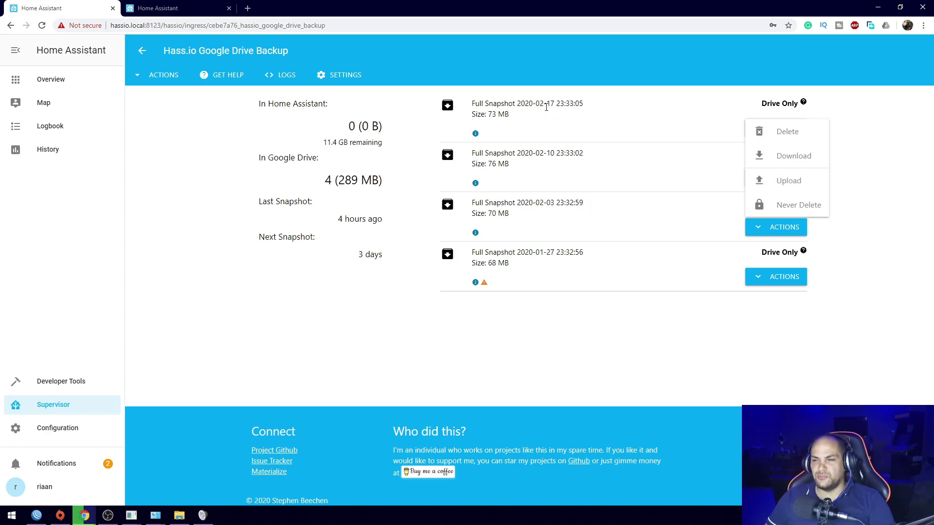
click(781, 181)
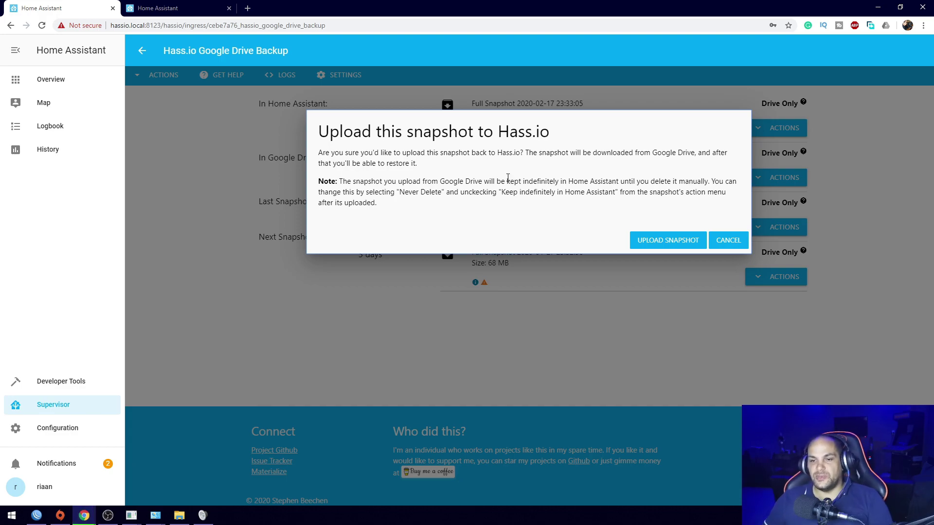
click(658, 246)
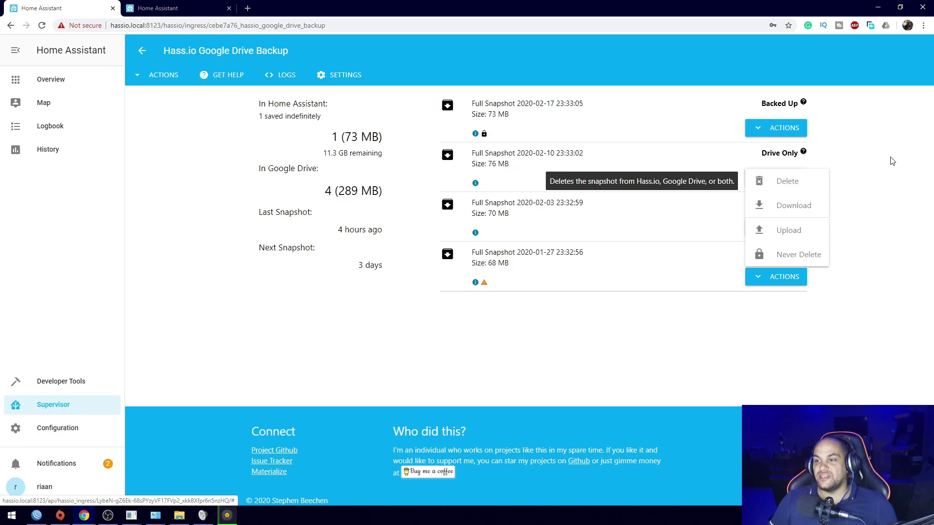
Choose Restore for the uploaded 2020-02-17 snapshot to show the Restore a Snapshot notice
mouse_move(779, 154)
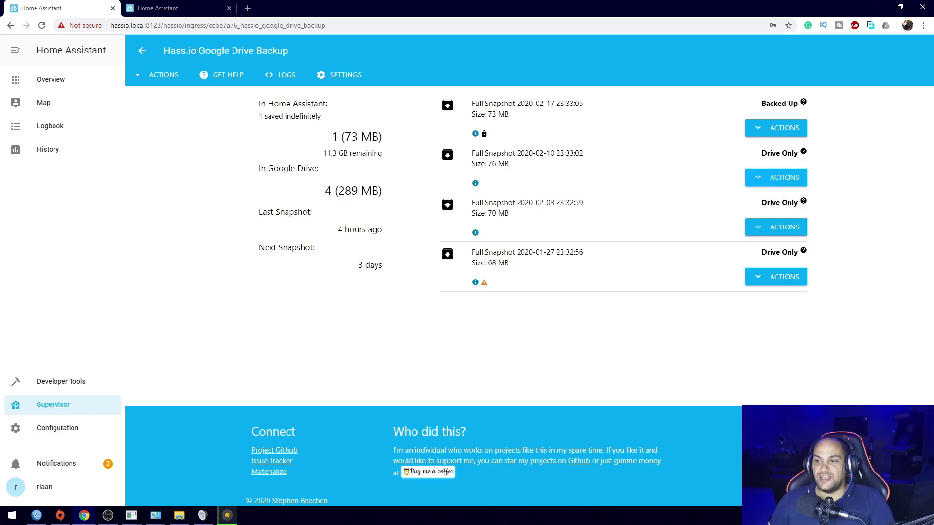
click(757, 179)
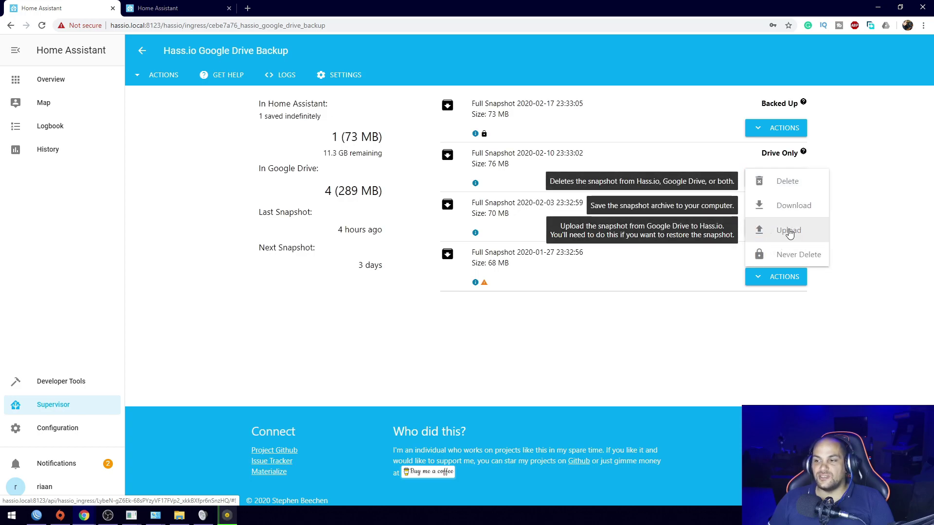
click(872, 192)
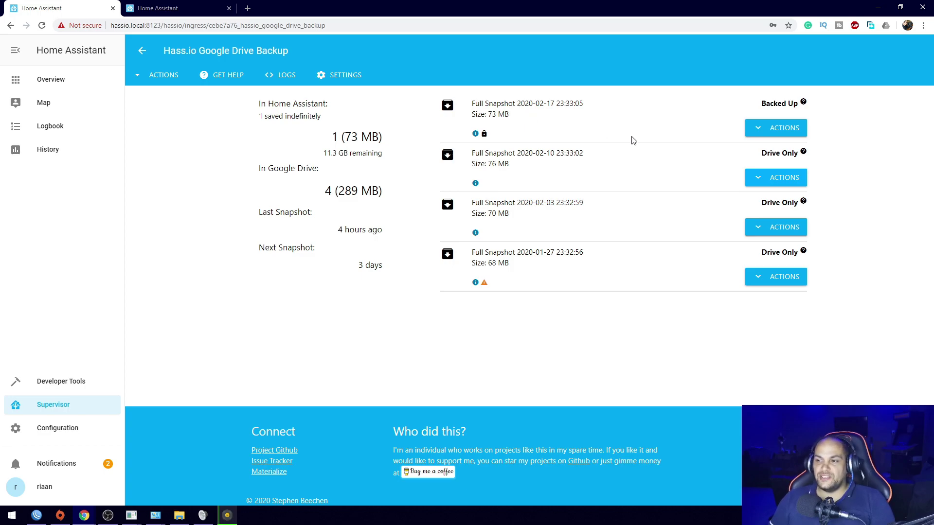
click(752, 130)
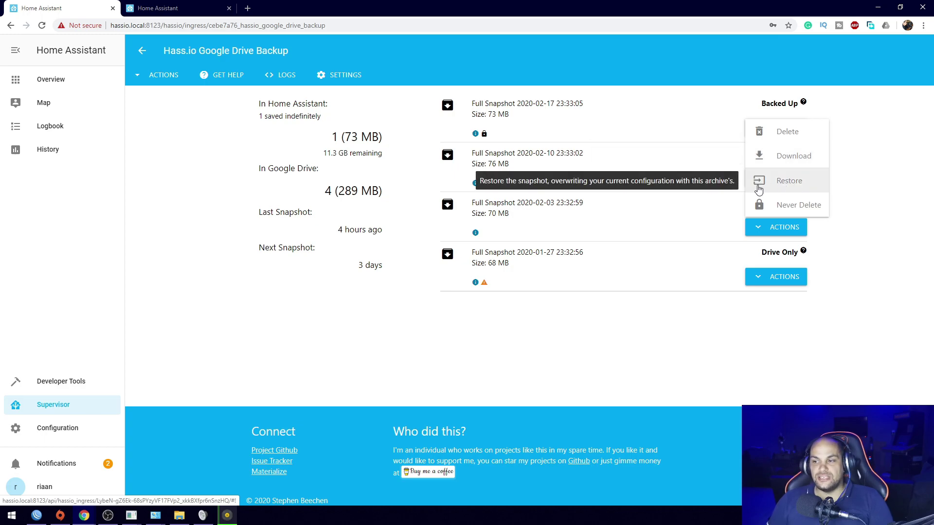
click(787, 186)
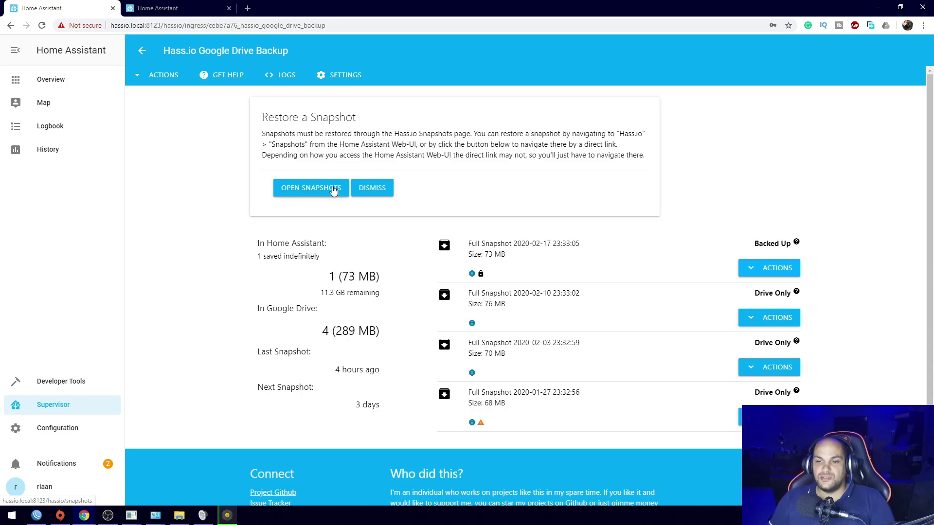
click(312, 190)
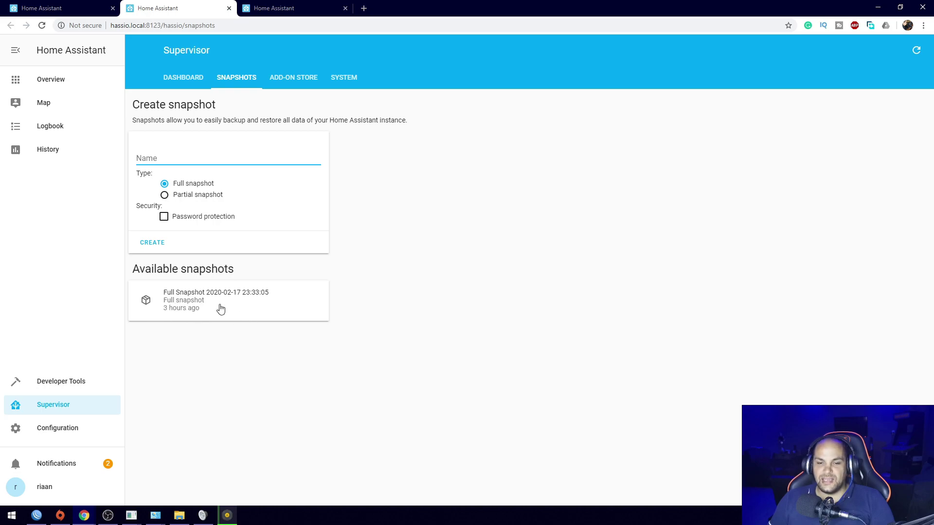
click(193, 314)
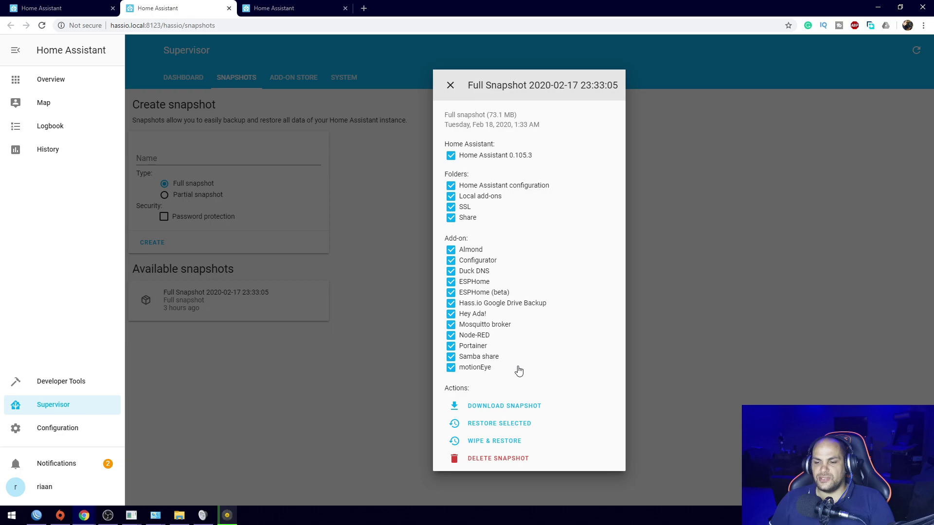
click(488, 430)
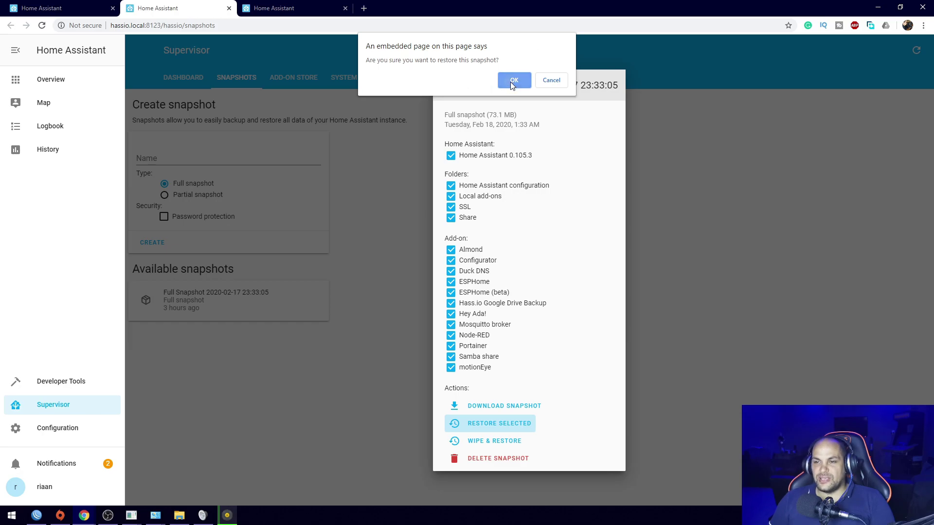
click(512, 83)
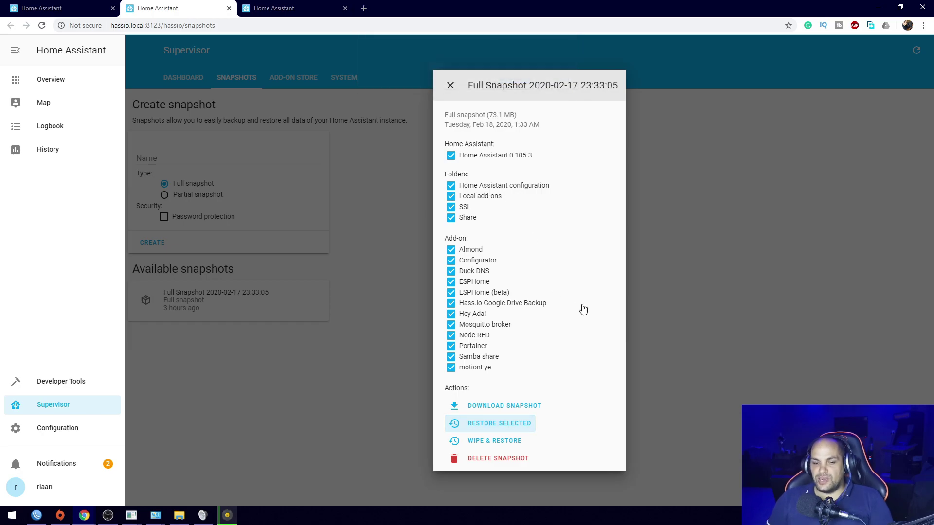